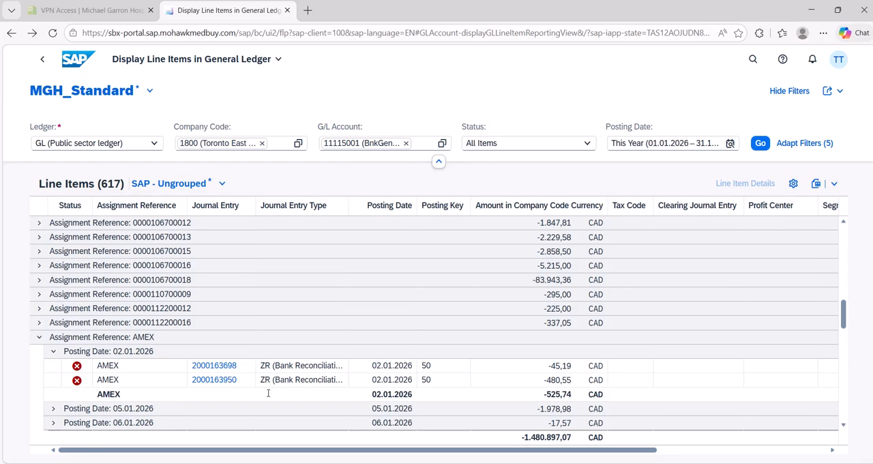
# Step: Open the AMEX journal entry for 480,55 CAD in the new Manage Journal Entries version, review its line items and return to the ledger list
pyautogui.click(214, 382)
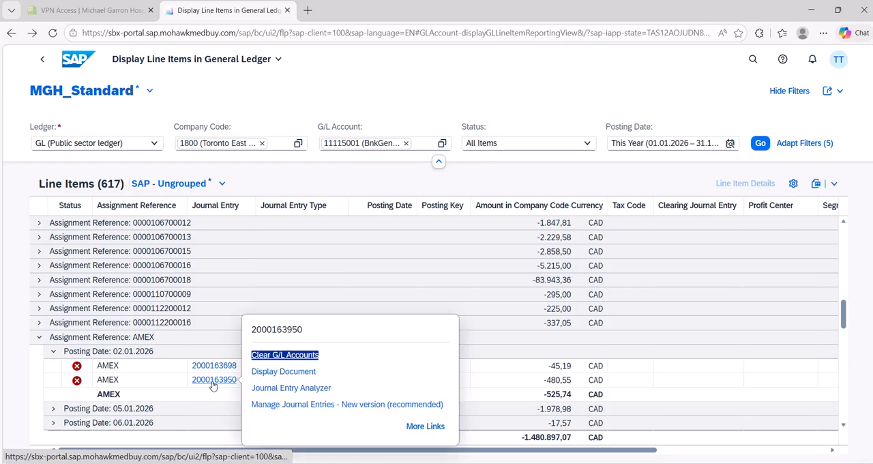
pyautogui.click(287, 405)
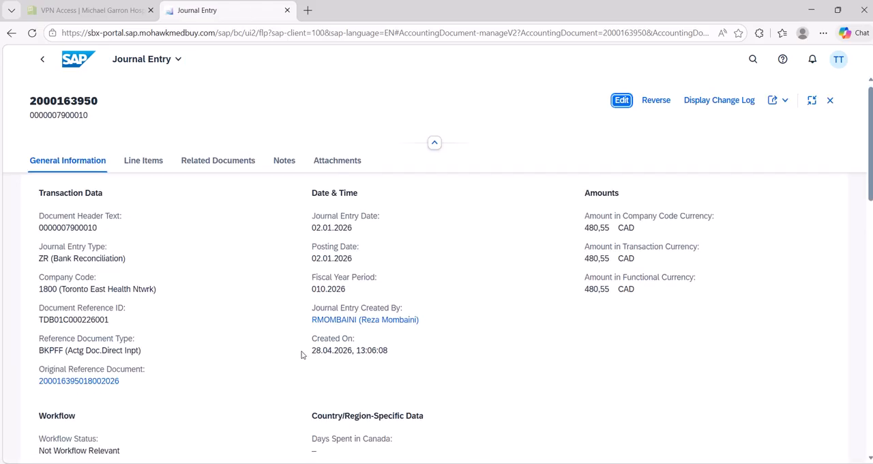
pyautogui.scroll(-5, 302, 355)
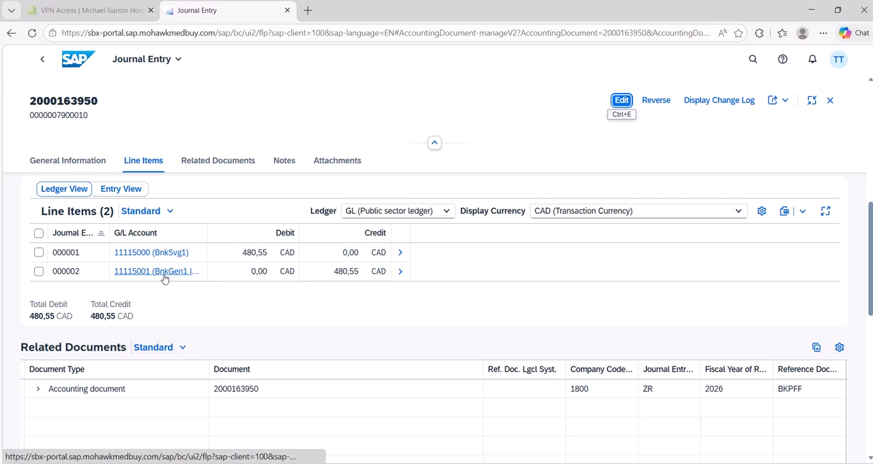
pyautogui.click(42, 63)
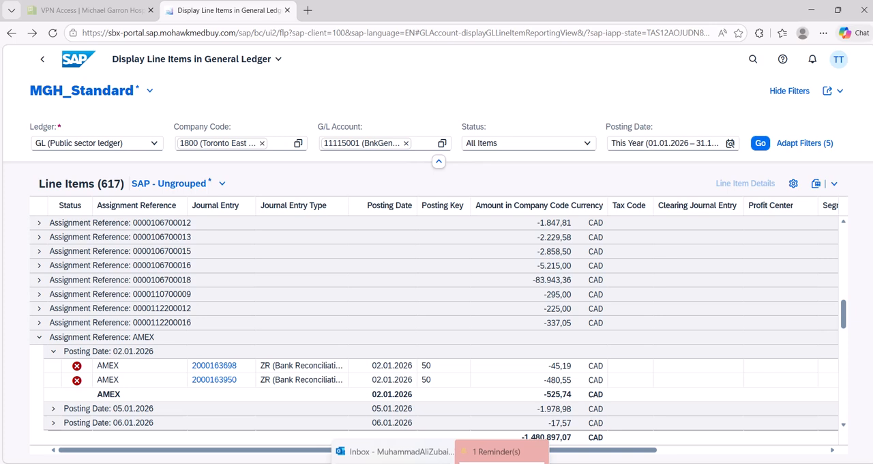
# Step: Switch to Reprocess Bank Statement Items, rerun the search for bank statement date 02.01.2026 and filter the Amount column to 480,550
pyautogui.moveTo(404, 459)
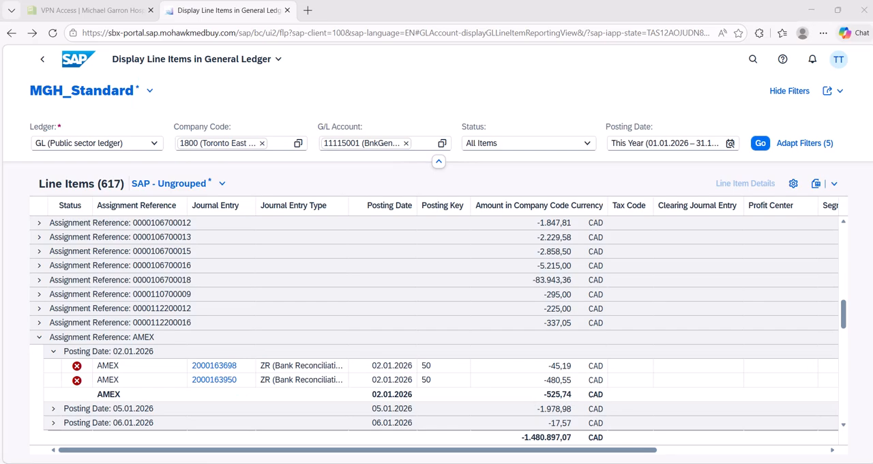
pyautogui.moveTo(872, 63); pyautogui.dragTo(405, 15)
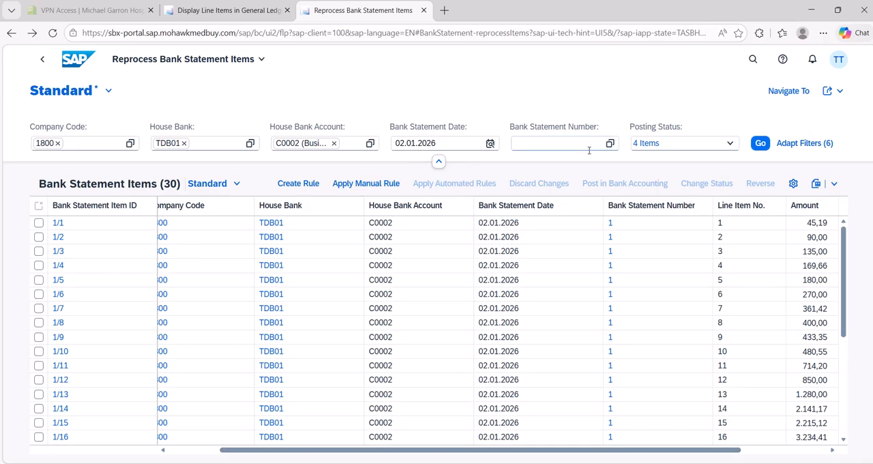
pyautogui.click(761, 143)
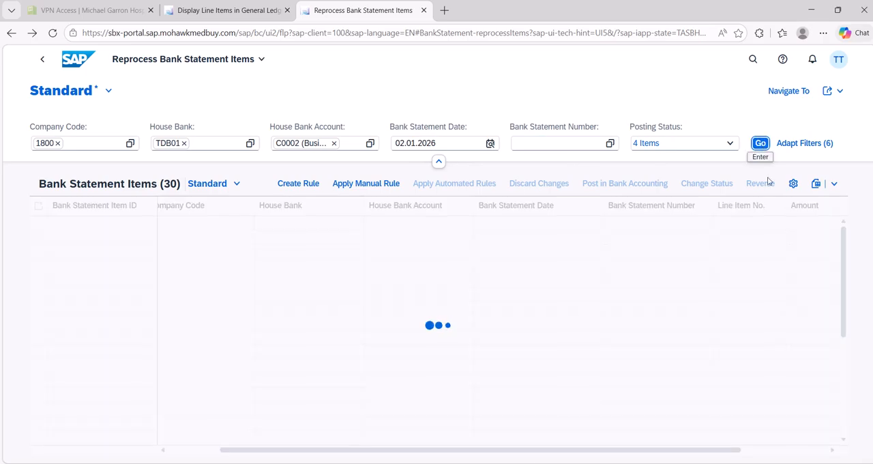
pyautogui.click(804, 214)
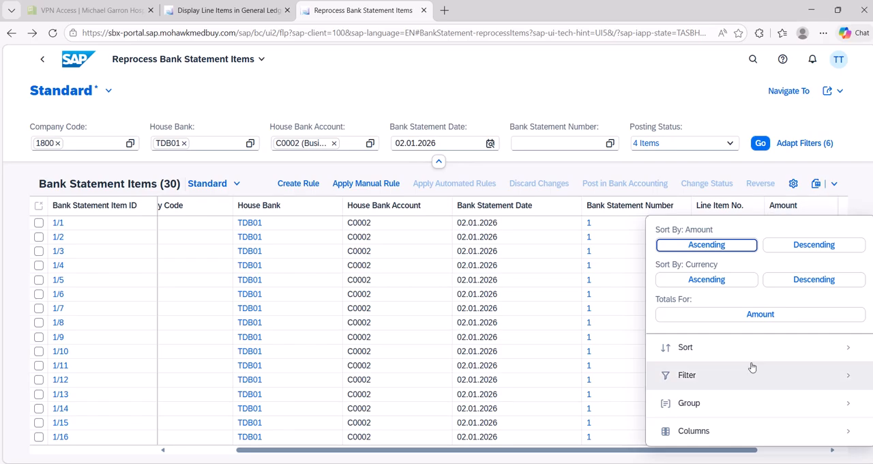
pyautogui.click(732, 376)
pyautogui.click(437, 92)
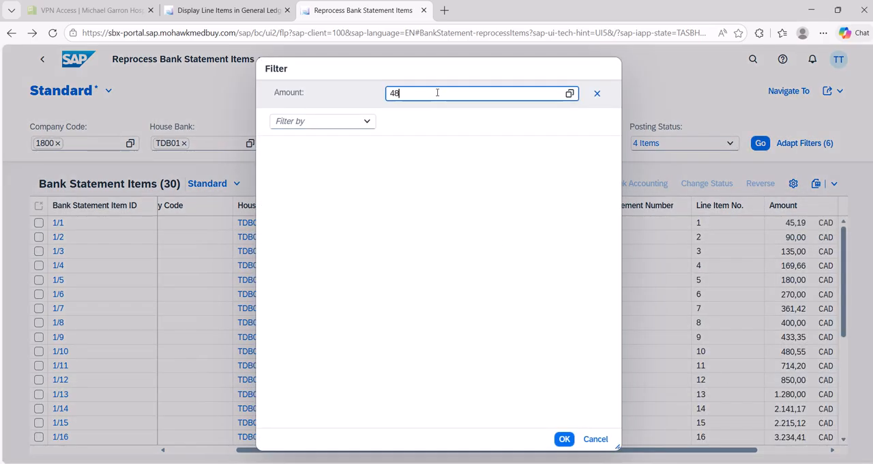
pyautogui.write('480,550')
pyautogui.press('Return')
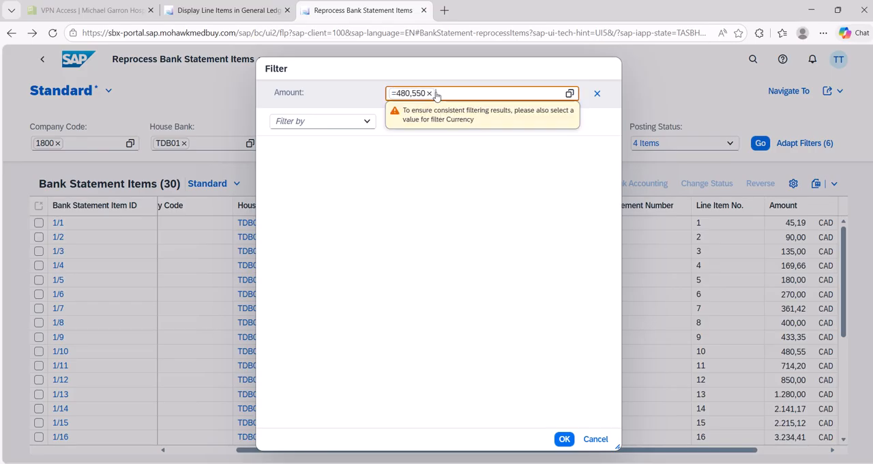
pyautogui.click(564, 439)
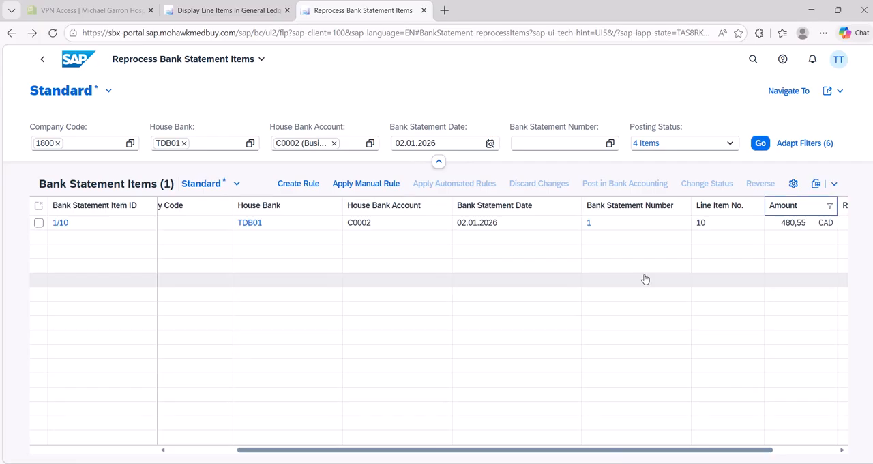
# Step: Compare the posting status and amount of bank statement item 1/10 with the AMEX postings in the general ledger line items
pyautogui.moveTo(544, 457); pyautogui.dragTo(277, 447)
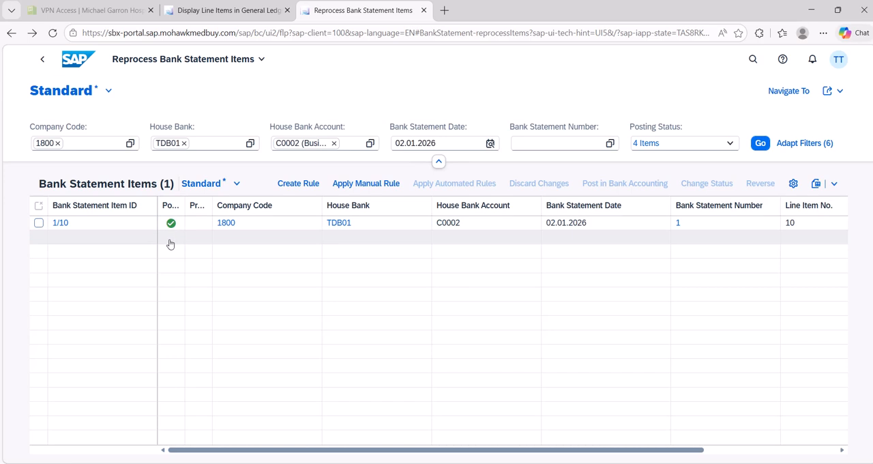
pyautogui.click(232, 12)
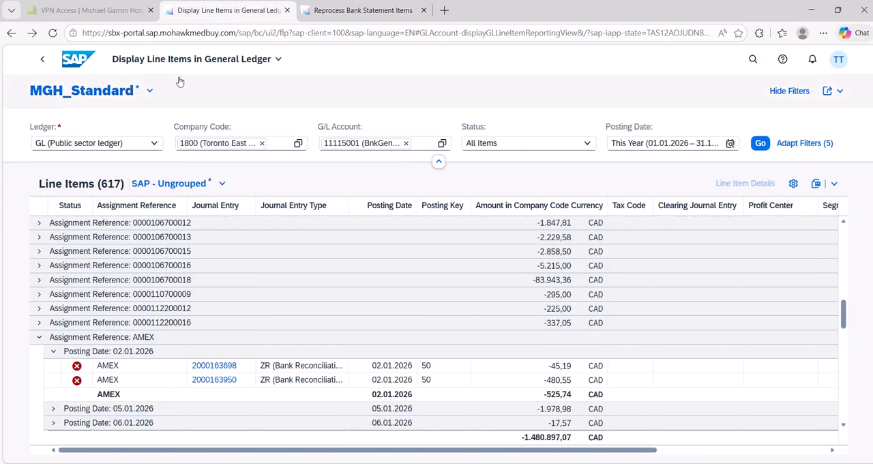
pyautogui.click(359, 8)
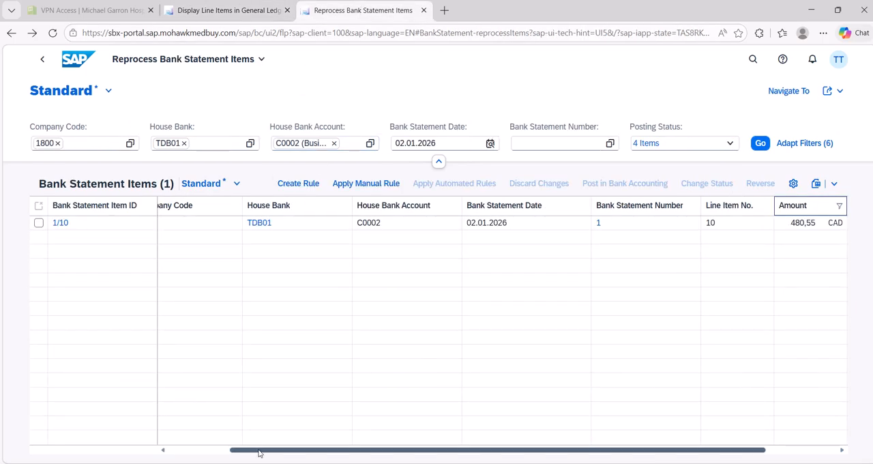
pyautogui.moveTo(258, 452); pyautogui.dragTo(187, 453)
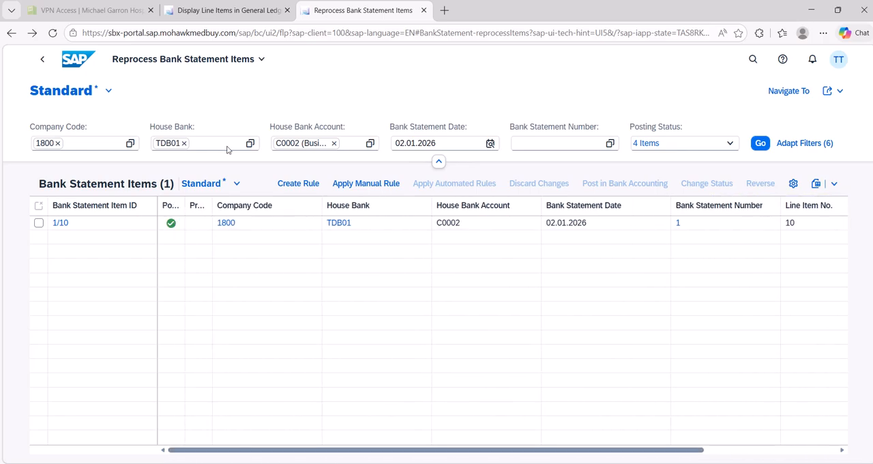
pyautogui.click(220, 11)
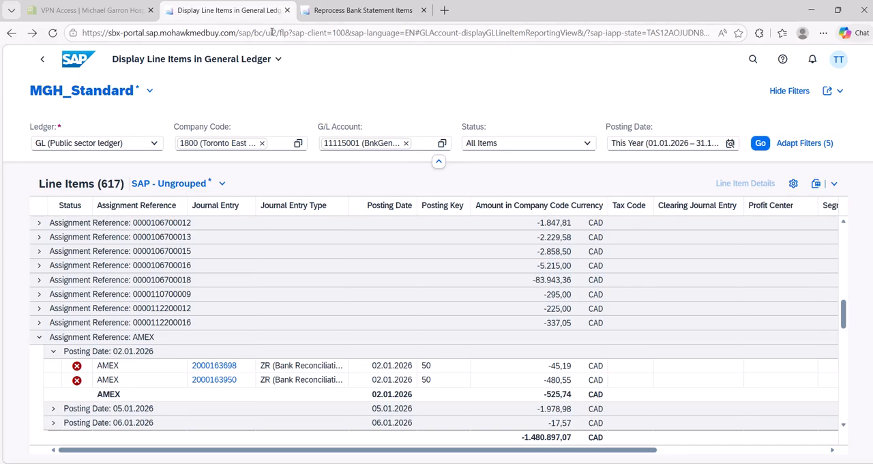
pyautogui.click(355, 10)
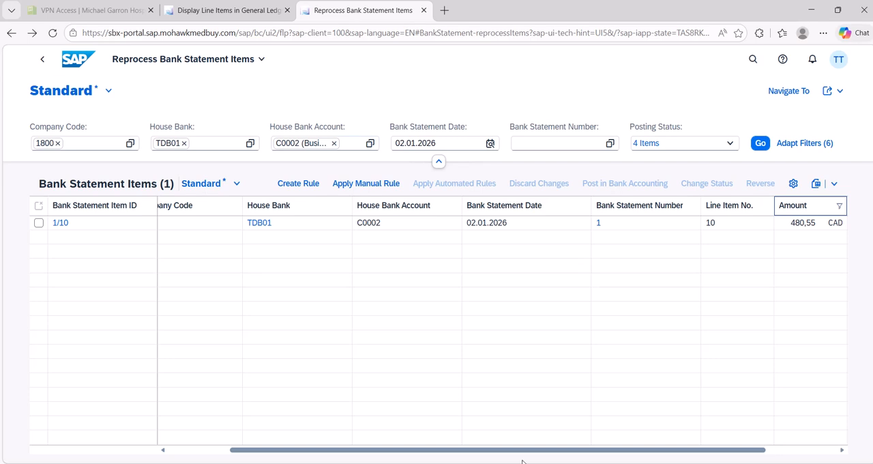
pyautogui.moveTo(499, 453); pyautogui.dragTo(400, 453)
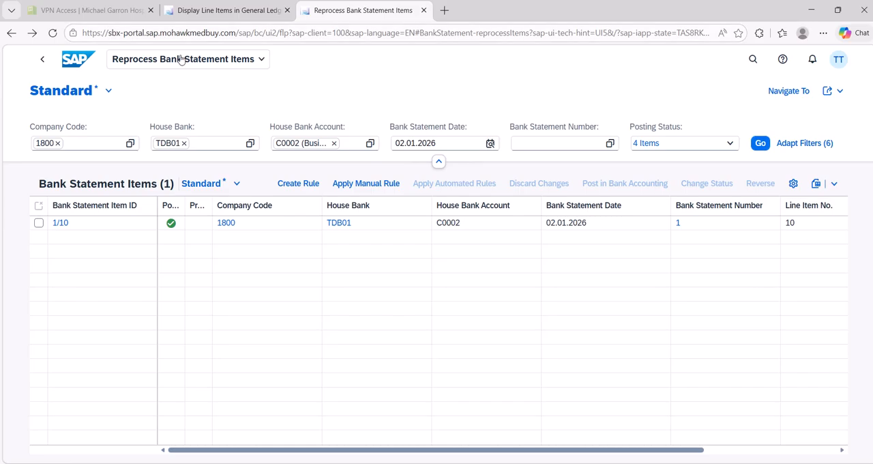
# Step: Duplicate the Reprocess Bank Statement Items page and open the Post General Journal Entries app in the copy
pyautogui.rightClick(359, 21)
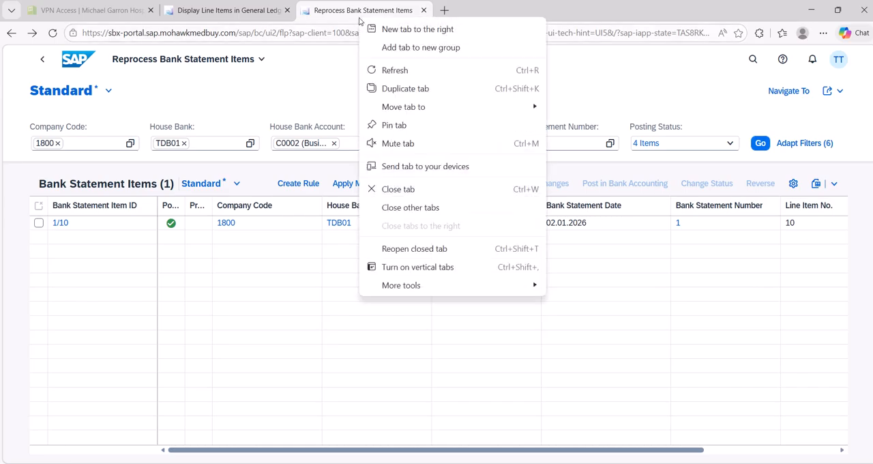
pyautogui.click(406, 88)
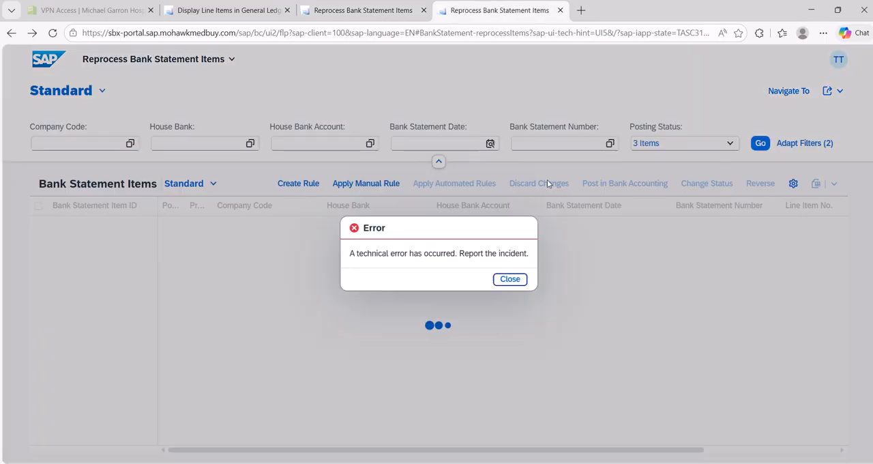
pyautogui.click(504, 280)
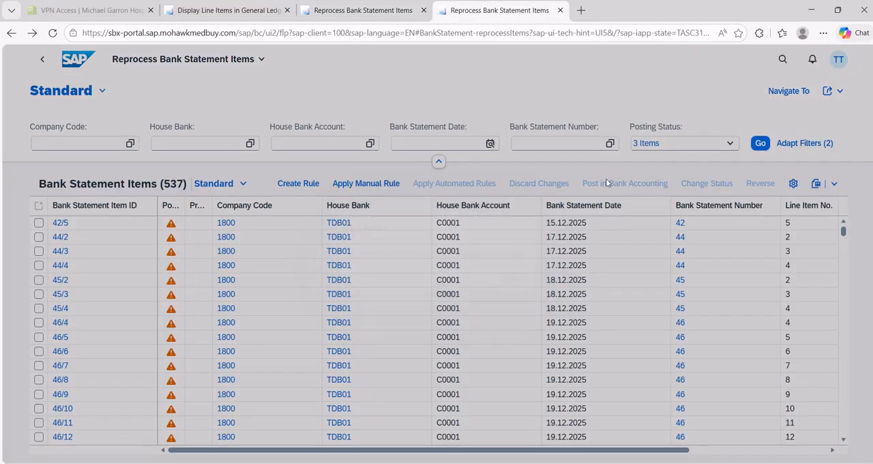
pyautogui.click(783, 60)
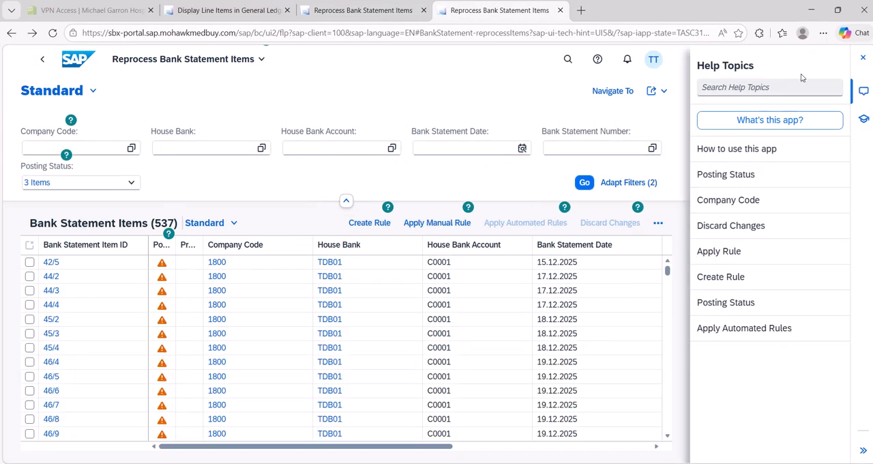
pyautogui.click(598, 59)
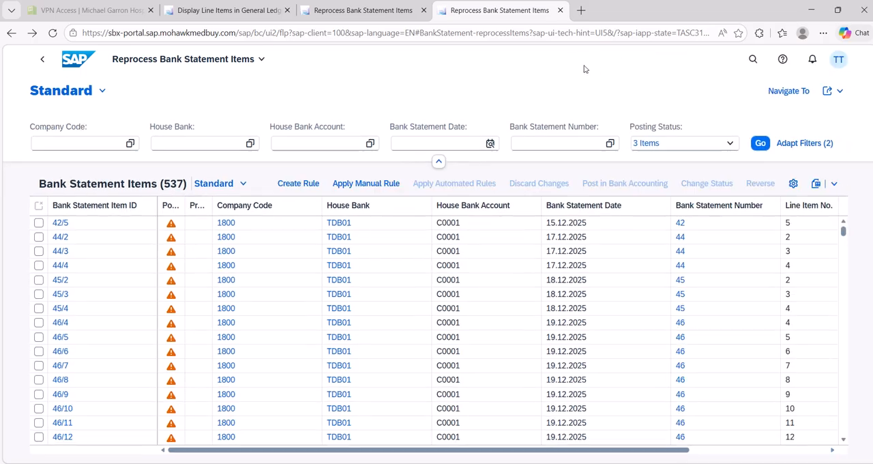
pyautogui.click(750, 59)
pyautogui.write('POST')
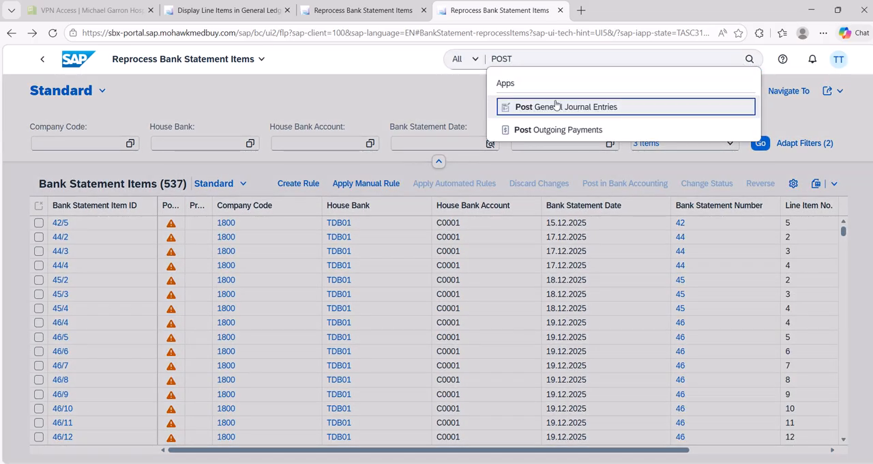
pyautogui.click(559, 106)
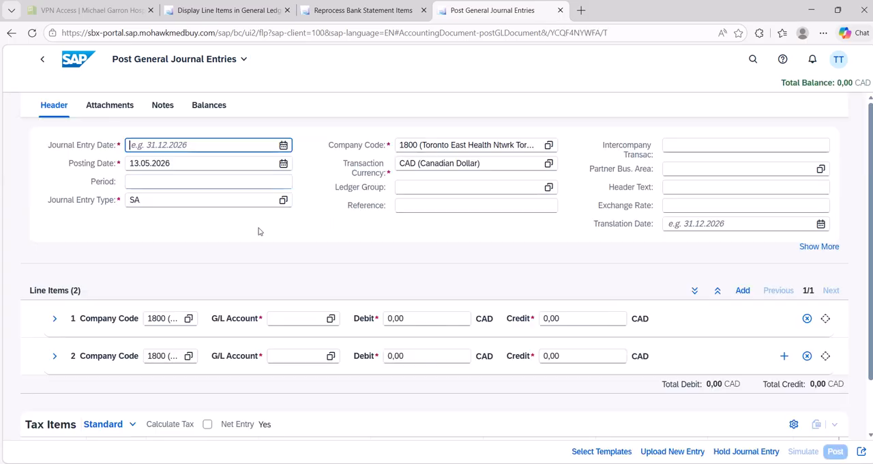
# Step: Set both the journal entry date and the posting date to 02.02.2026
pyautogui.click(283, 145)
pyautogui.click(141, 170)
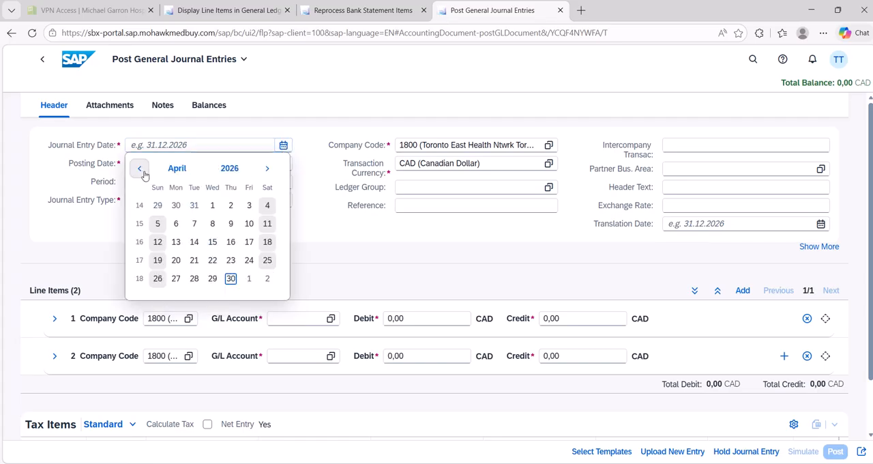
pyautogui.click(141, 171)
pyautogui.click(141, 171)
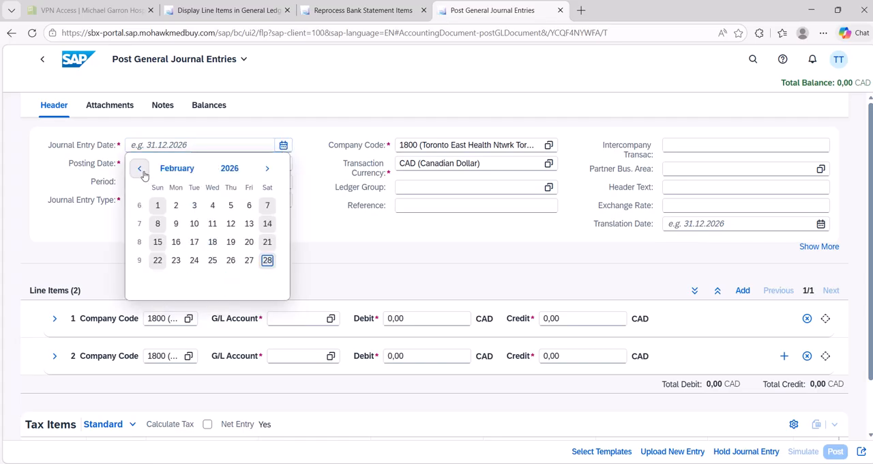
pyautogui.click(175, 205)
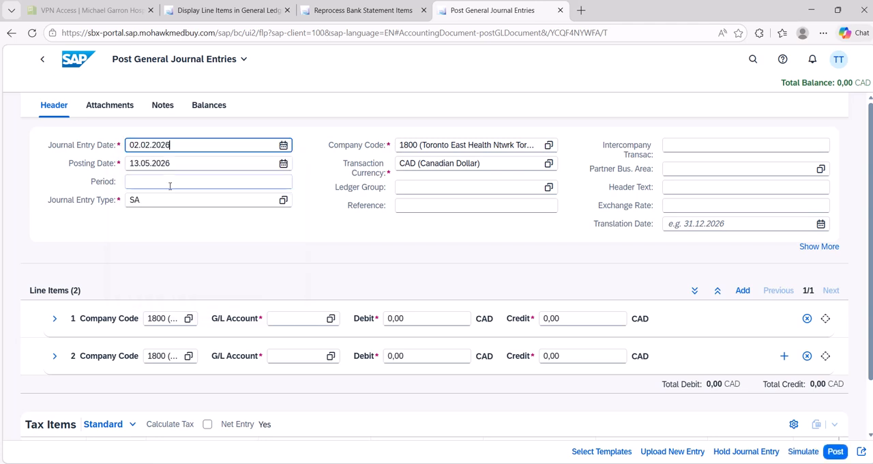
pyautogui.moveTo(247, 142); pyautogui.dragTo(26, 140)
pyautogui.hotkey('ctrl', 'c')
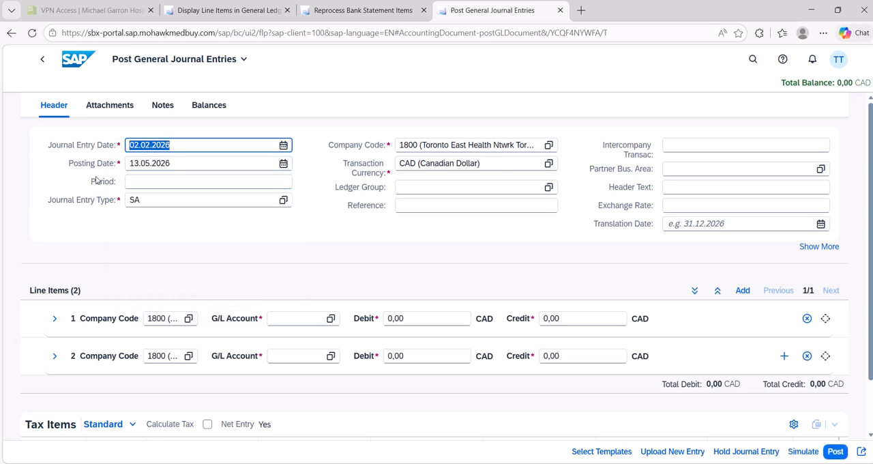
pyautogui.moveTo(178, 169); pyautogui.dragTo(81, 163)
pyautogui.hotkey('ctrl', 'v')
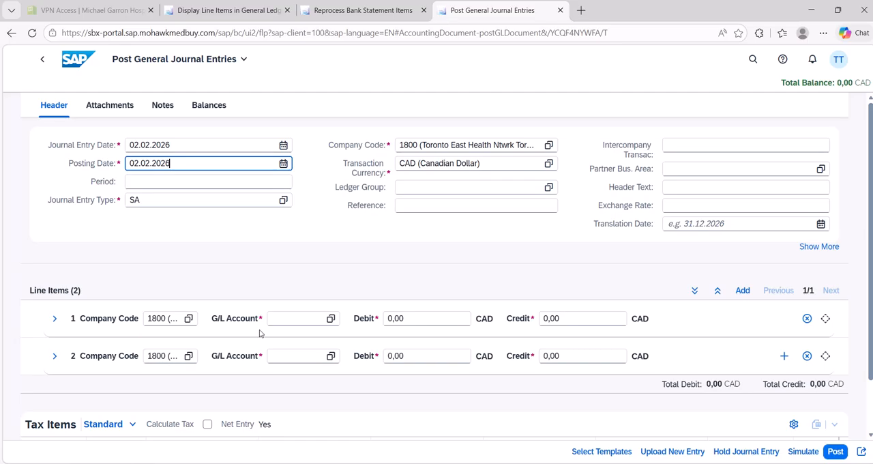
# Step: Assign G/L account 11115001 to the first line item and 11161000 (Prepaid Insurance Premiums) to the second
pyautogui.click(281, 320)
pyautogui.write('1')
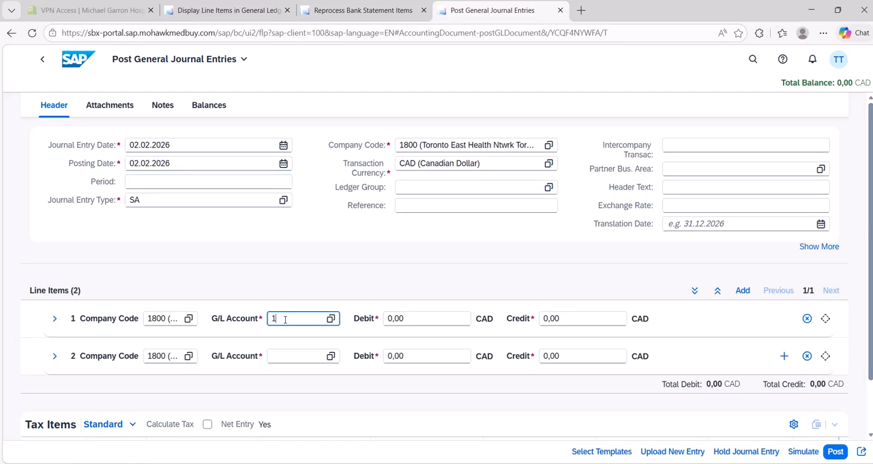
pyautogui.write('1115')
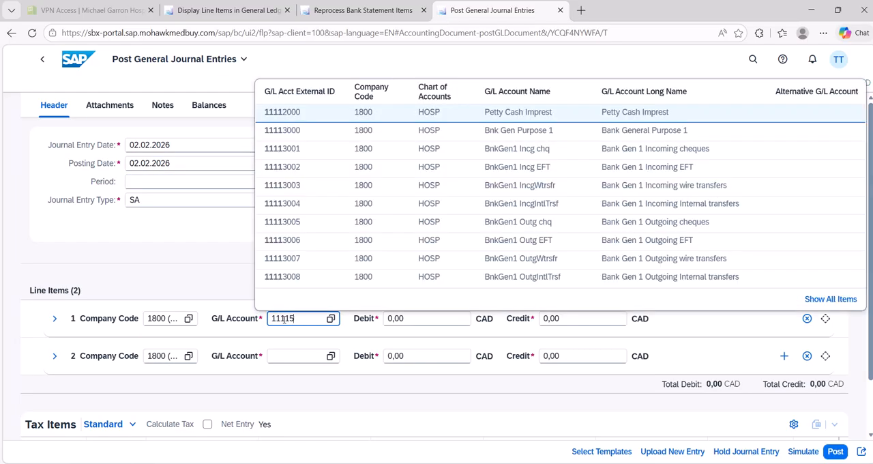
pyautogui.write('001')
pyautogui.press('Tab')
pyautogui.click(289, 351)
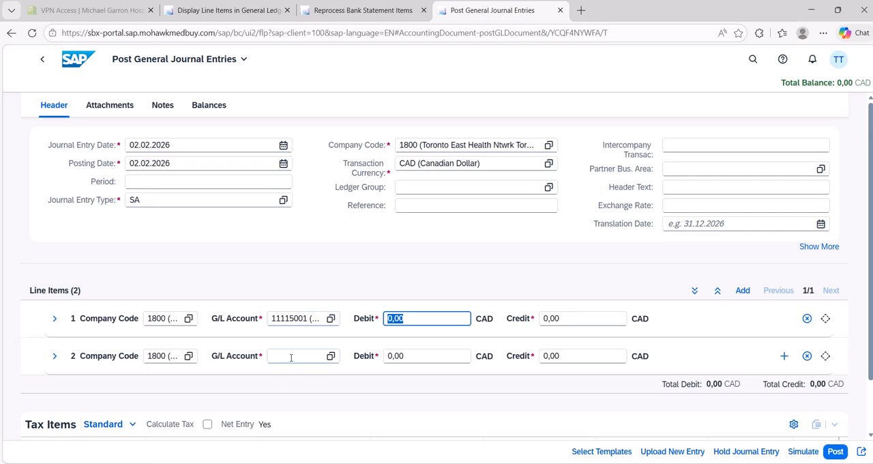
pyautogui.write('11116')
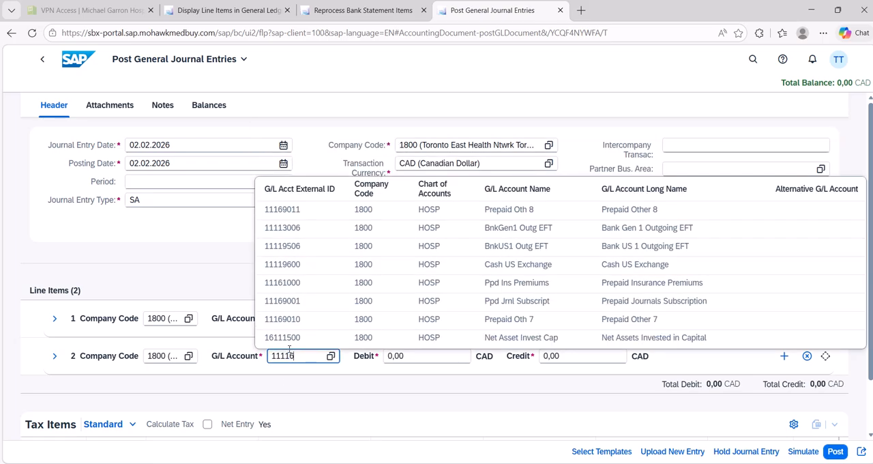
pyautogui.click(322, 290)
# Step: Enter a 480,55 CAD debit on line item 1 and a 480,55 CAD credit on line item 2, and post the journal entry
pyautogui.click(421, 318)
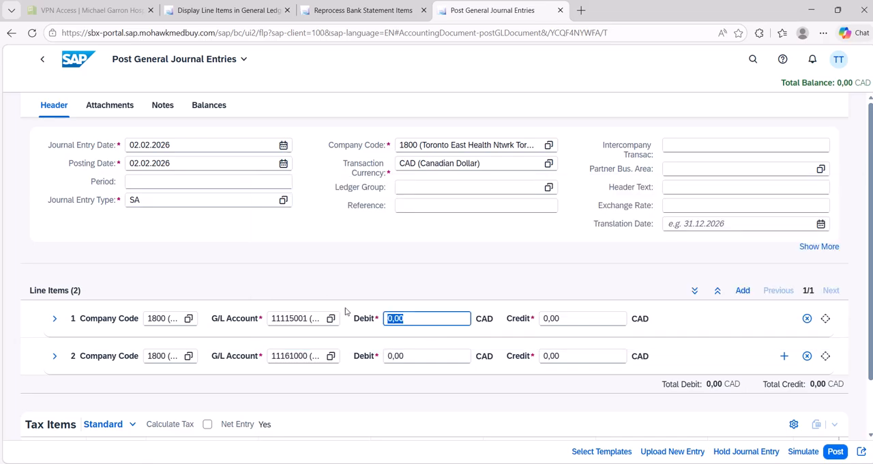
pyautogui.write('48')
pyautogui.press('Tab')
pyautogui.click(565, 356)
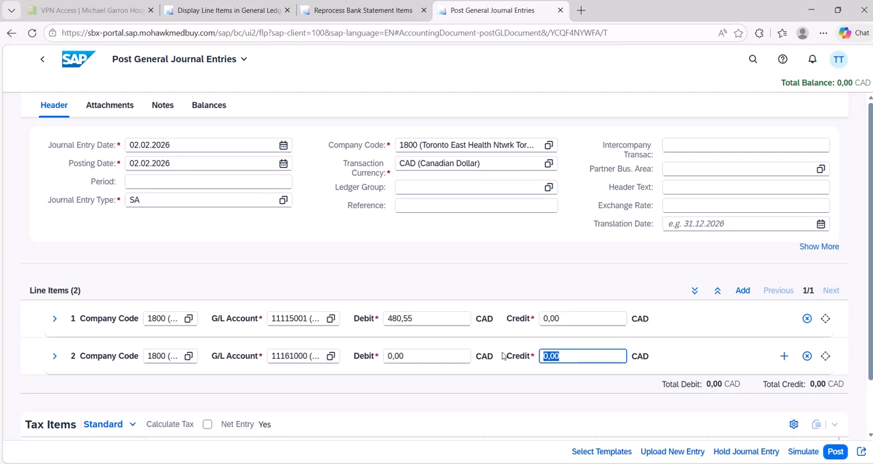
pyautogui.write('480,55')
pyautogui.click(833, 457)
pyautogui.click(834, 454)
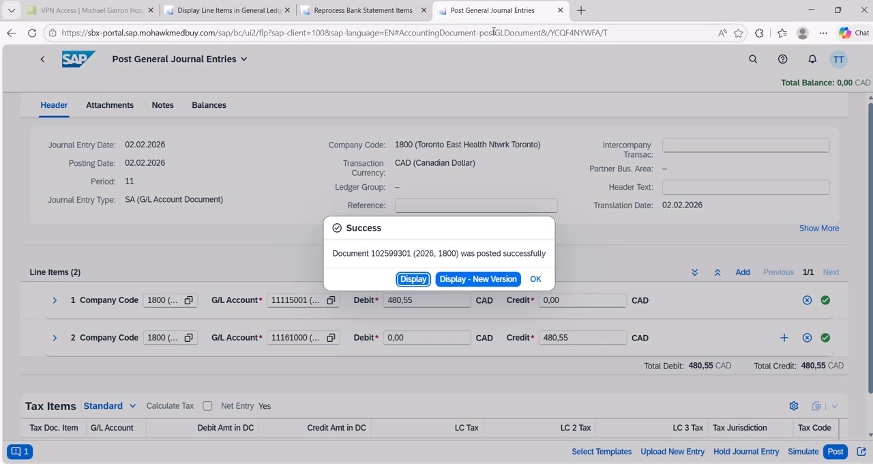
# Step: Duplicate the Post General Journal Entries page and open the Clear G/L Accounts - Manual Clearing app in the copy
pyautogui.rightClick(522, 13)
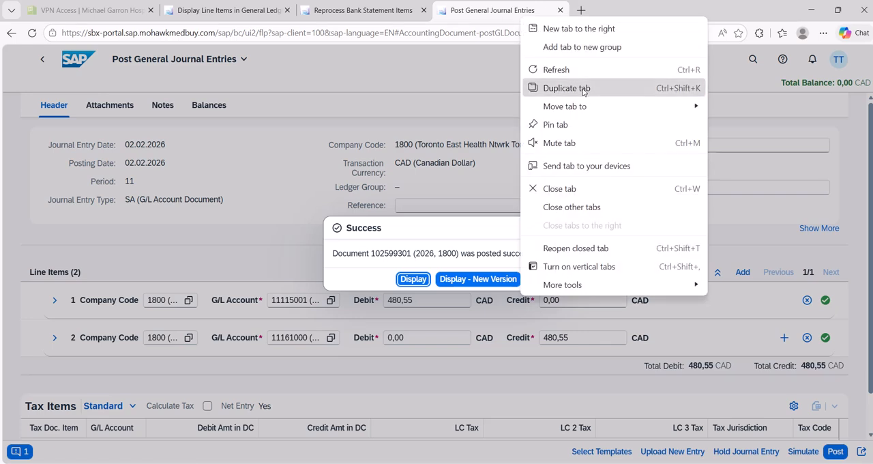
pyautogui.click(567, 87)
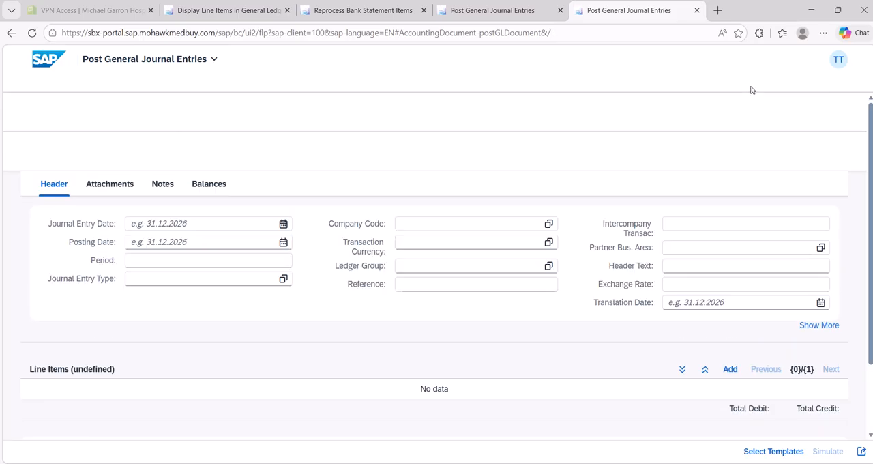
pyautogui.click(782, 59)
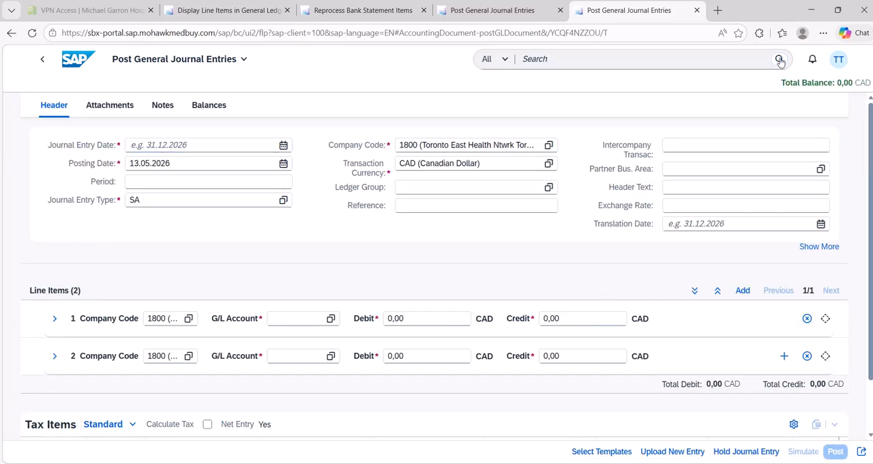
pyautogui.write('CLEAR ')
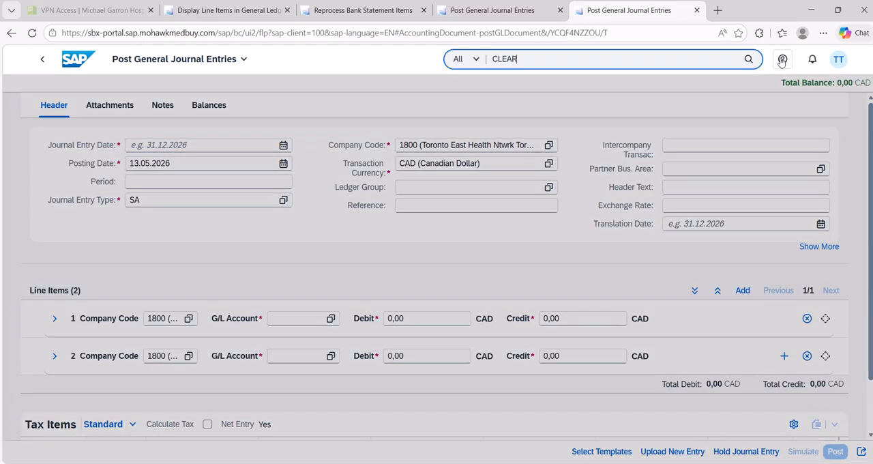
pyautogui.write('GL')
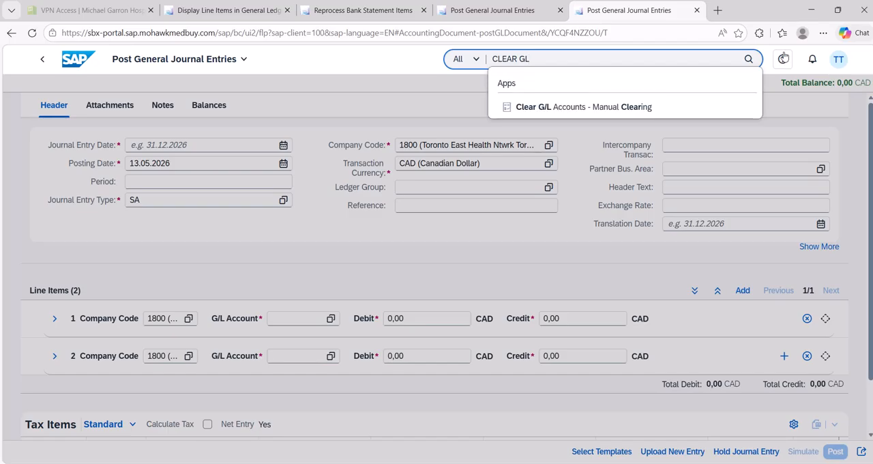
pyautogui.click(588, 110)
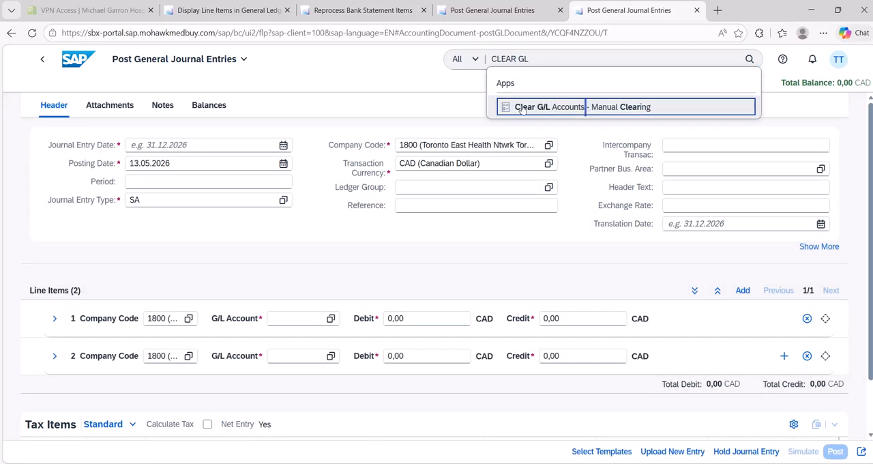
pyautogui.click(587, 107)
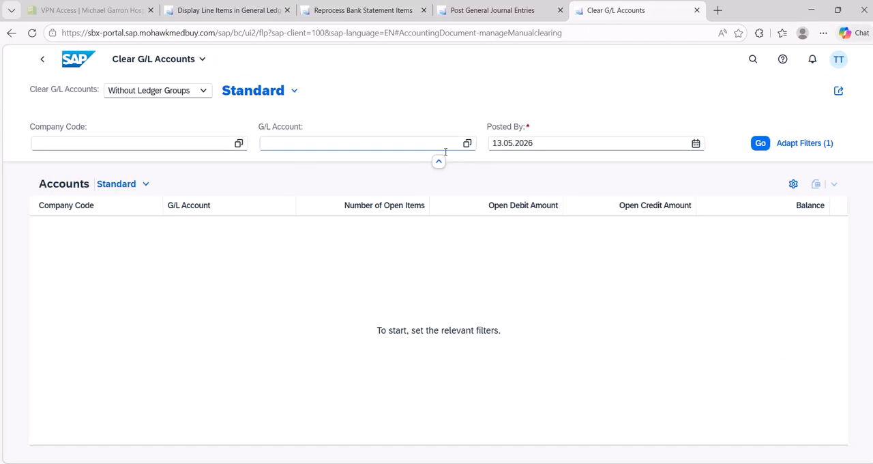
# Step: Filter the accounts for clearing by G/L account 11115001 (Bank Gen 1 Incoming cheques) in company code 1800
pyautogui.click(329, 146)
pyautogui.click(317, 143)
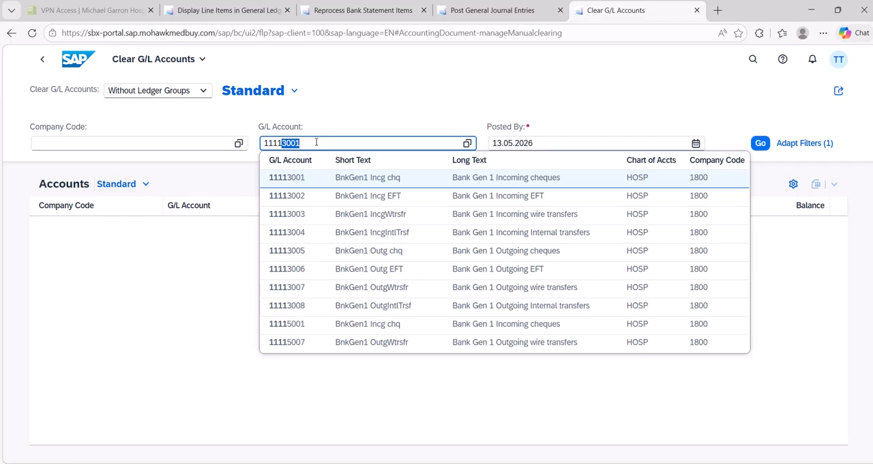
pyautogui.write('11115001')
pyautogui.press('Return')
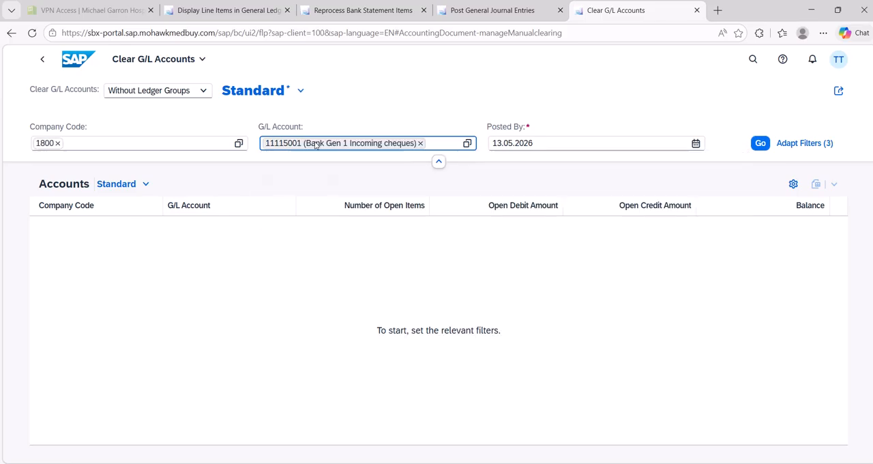
# Step: Set the Posted By date to 02.01.2026, run the account selection and open the open items of G/L account 11115001
pyautogui.click(563, 143)
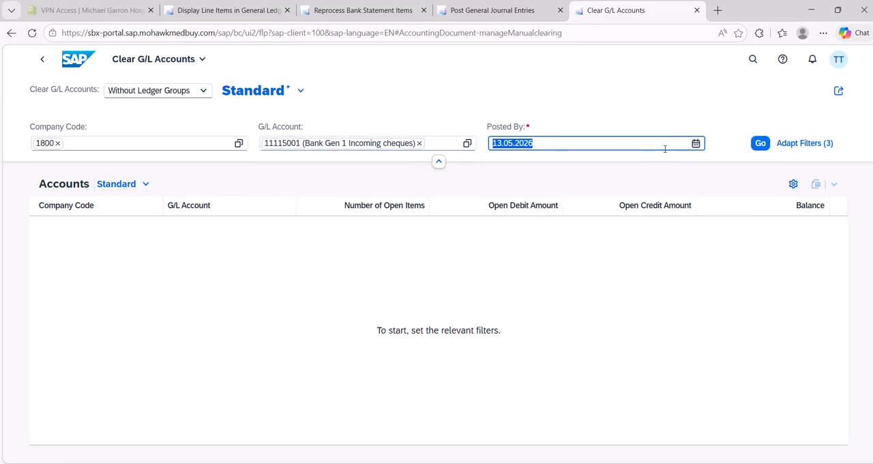
pyautogui.click(696, 144)
pyautogui.click(502, 167)
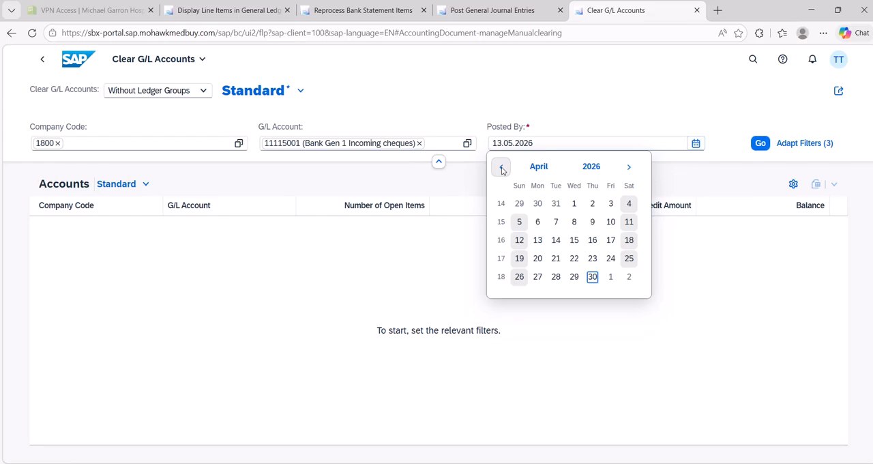
pyautogui.click(501, 168)
pyautogui.click(502, 167)
pyautogui.click(502, 167)
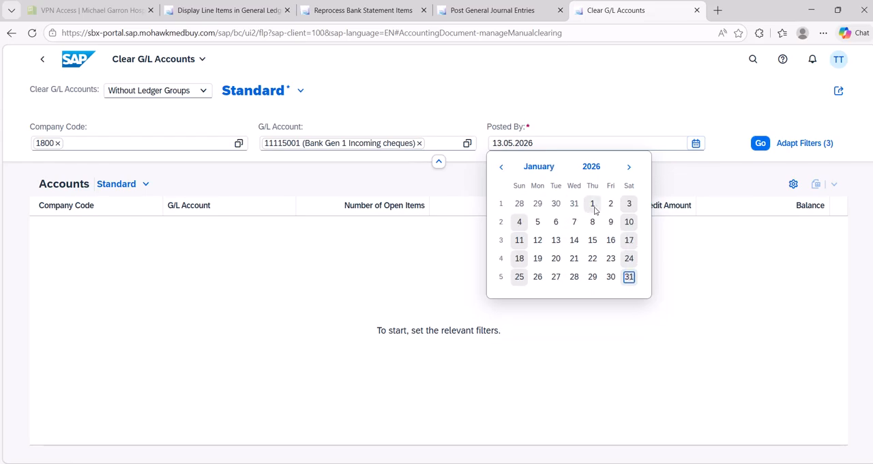
pyautogui.click(611, 203)
pyautogui.click(761, 144)
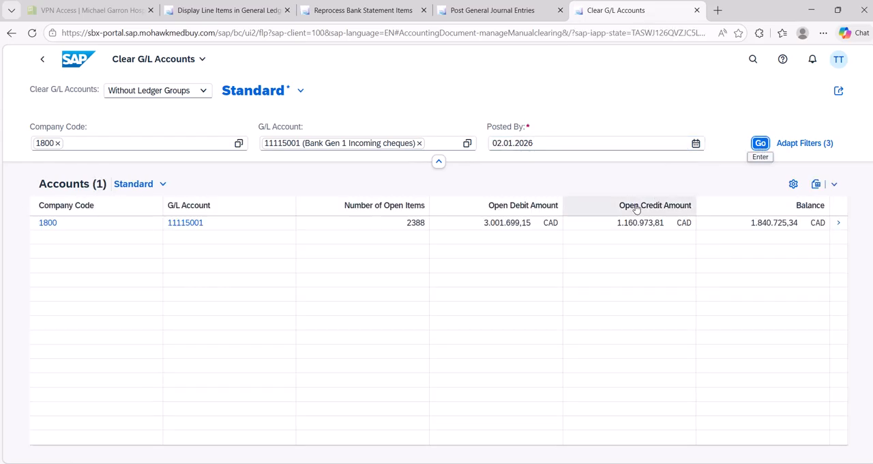
pyautogui.click(840, 225)
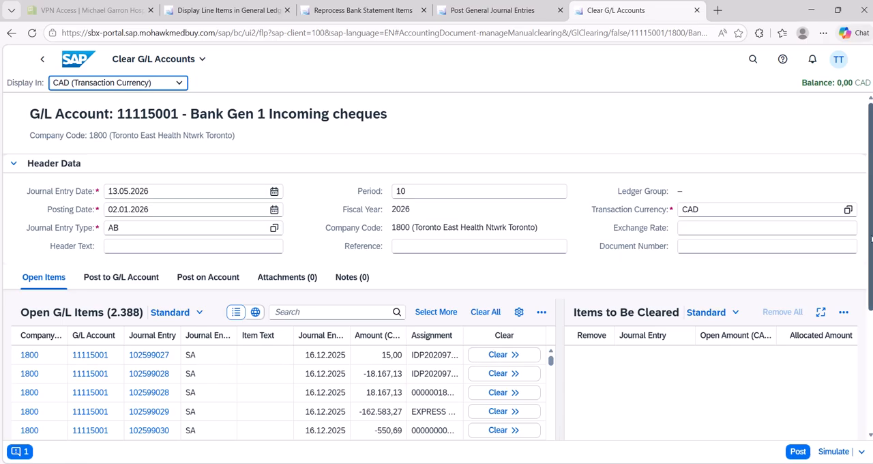
# Step: Add an Amount in LC condition to the filter of the Open G/L Items table
pyautogui.scroll(-2, 871, 237)
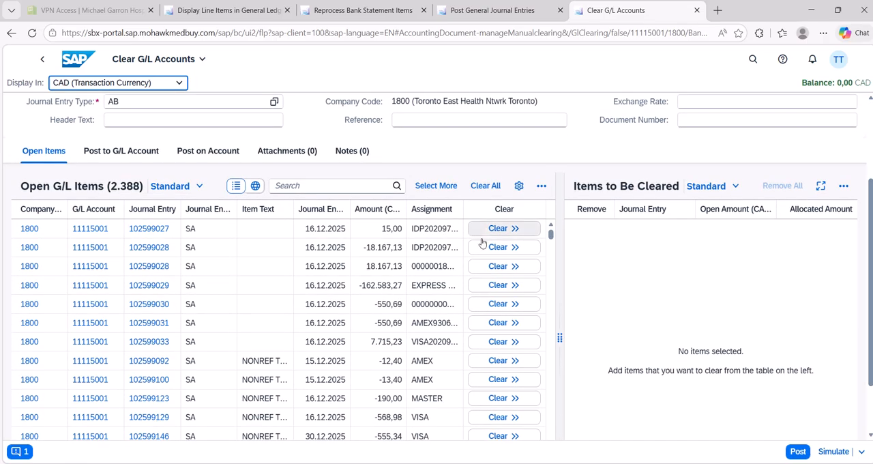
pyautogui.click(376, 209)
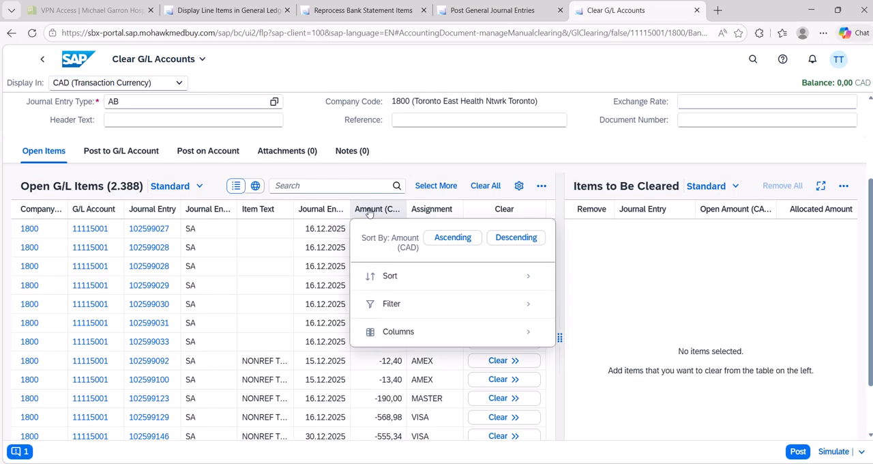
pyautogui.click(409, 311)
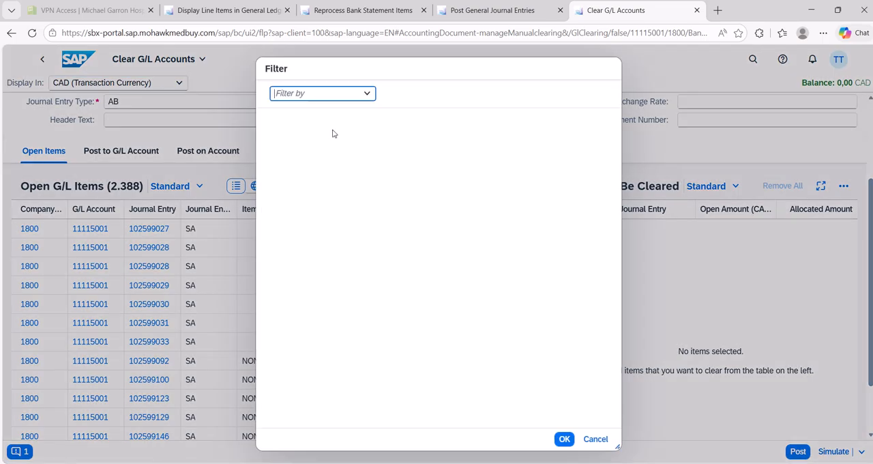
pyautogui.click(368, 100)
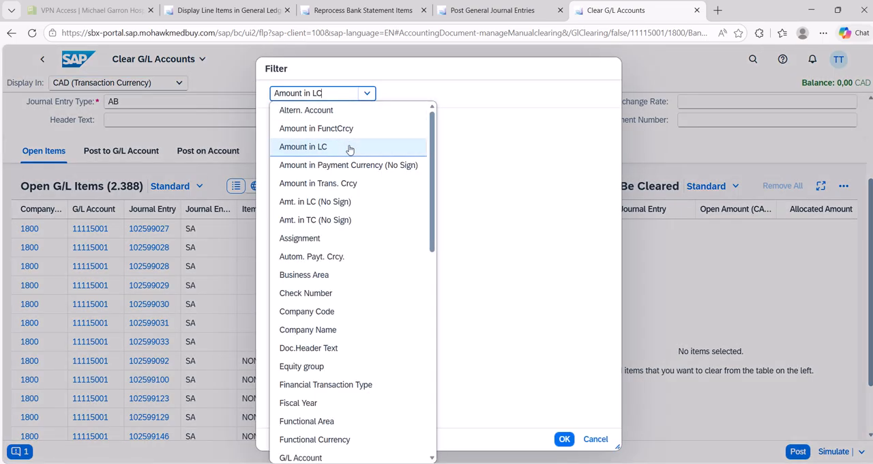
pyautogui.click(351, 148)
pyautogui.click(420, 94)
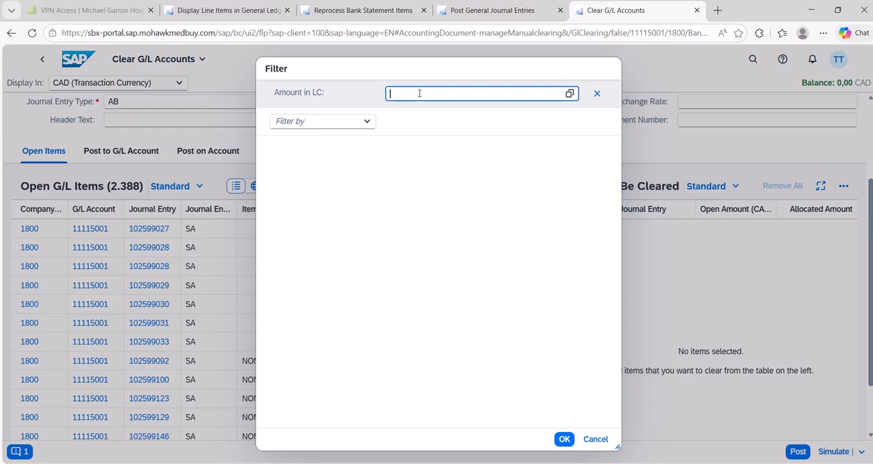
# Step: Filter the open G/L items for local currency amounts of 480,550 and -480,550
pyautogui.write('480,550')
pyautogui.press('Return')
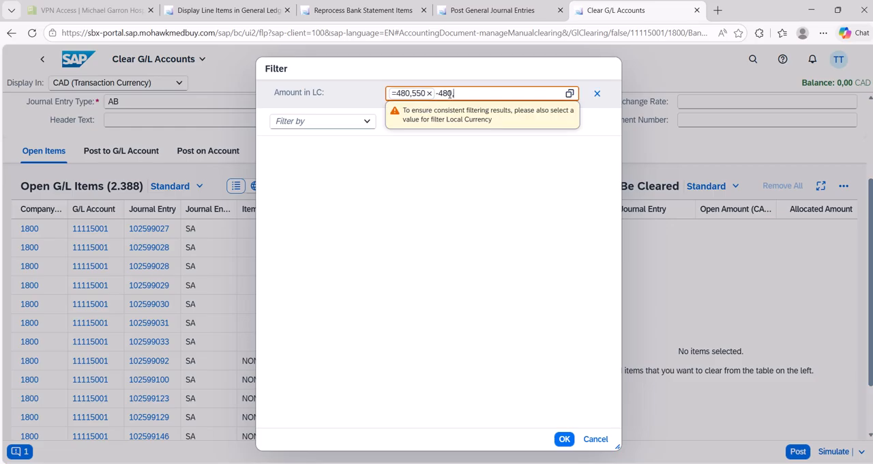
pyautogui.write('-480,550')
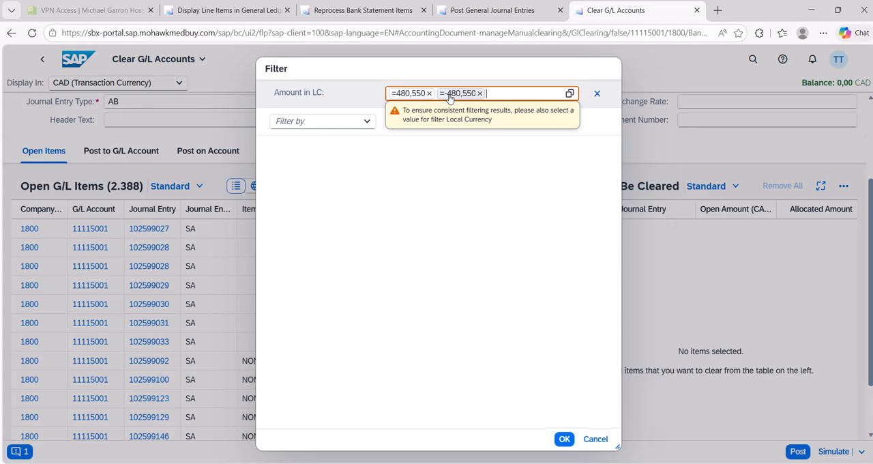
pyautogui.press('Return')
pyautogui.click(564, 438)
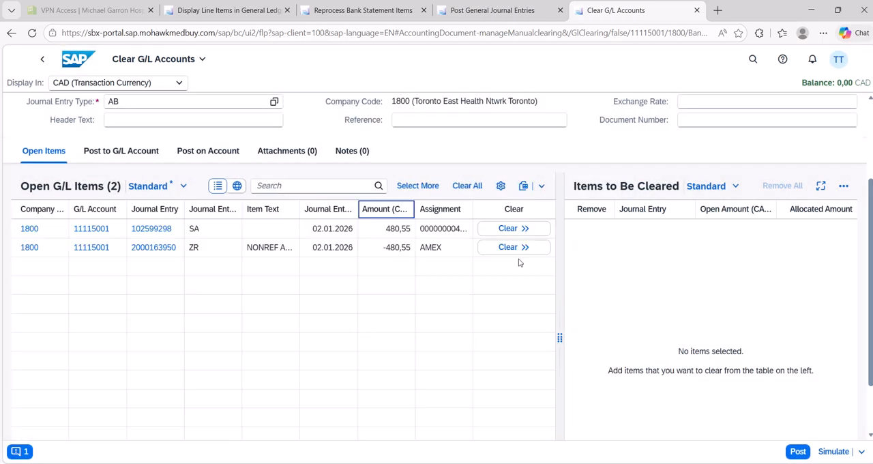
# Step: Assign both the 480,55 SA item and the -480,55 AMEX item to the items to be cleared, and post the clearing
pyautogui.click(524, 229)
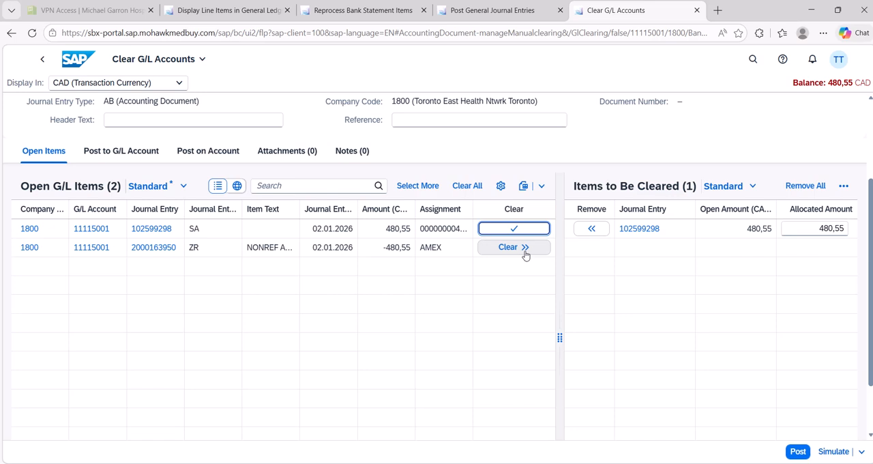
pyautogui.click(523, 251)
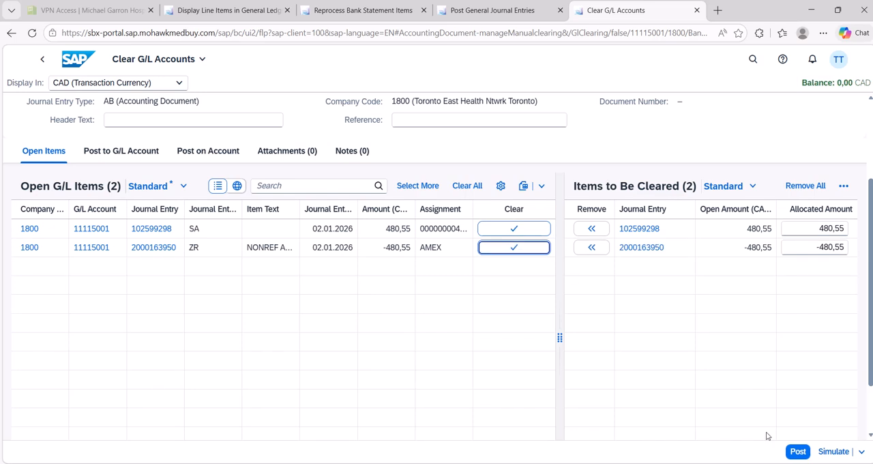
pyautogui.click(798, 451)
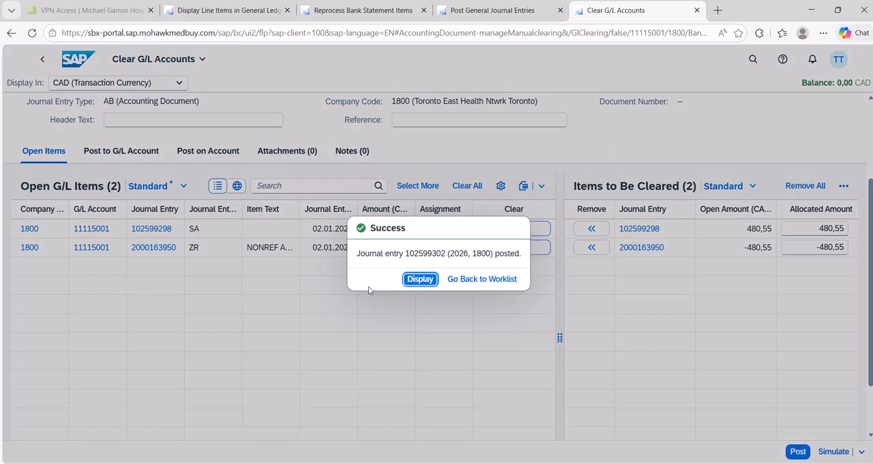
# Step: Refresh the general ledger line items of account 11115001 and expand the AMEX group's 02.01.2026 postings to check their clearing status
pyautogui.click(355, 13)
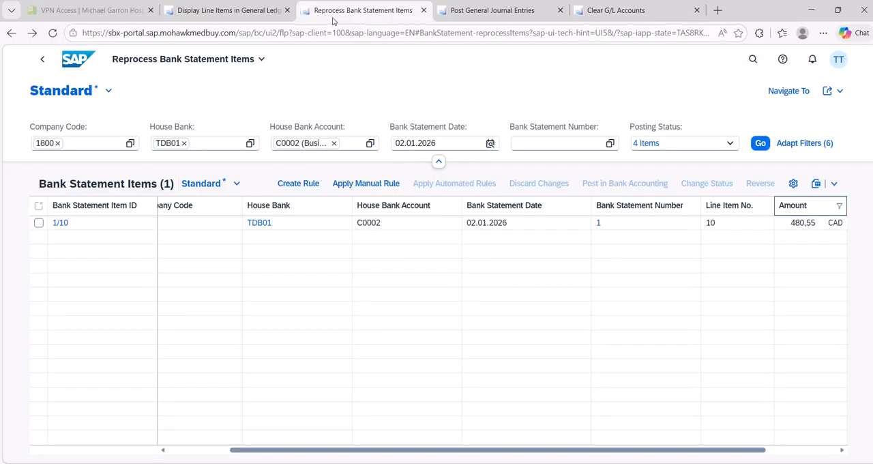
pyautogui.click(259, 15)
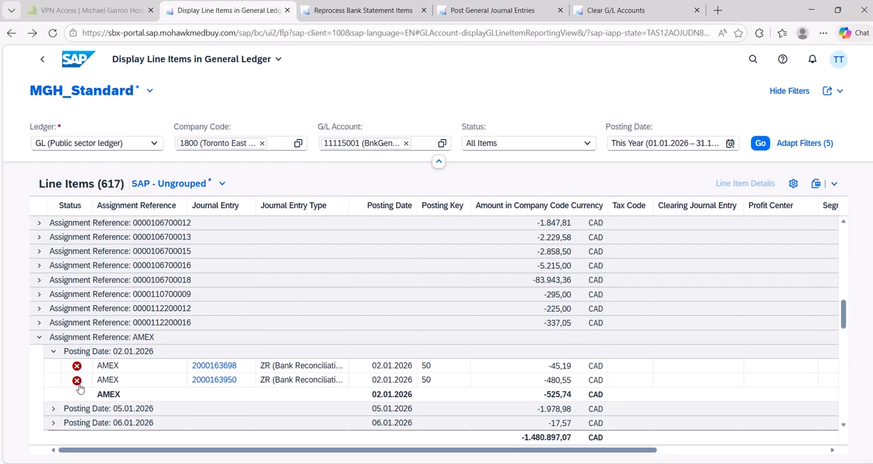
pyautogui.click(760, 144)
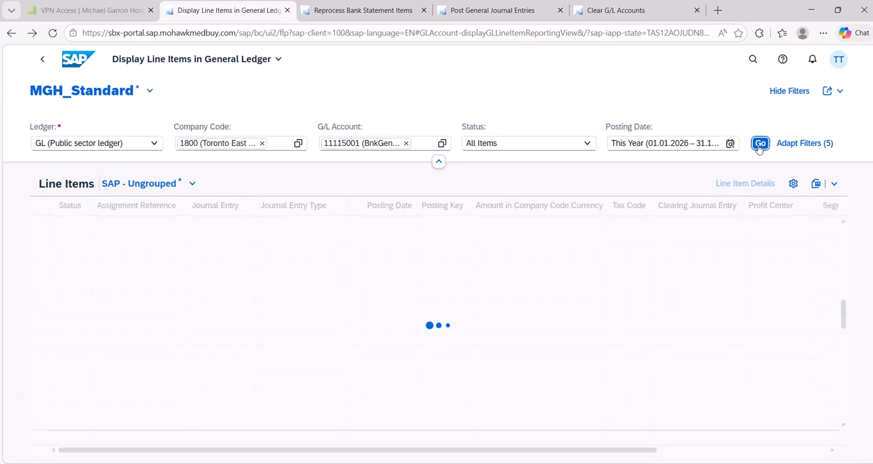
pyautogui.scroll(-15, 337, 360)
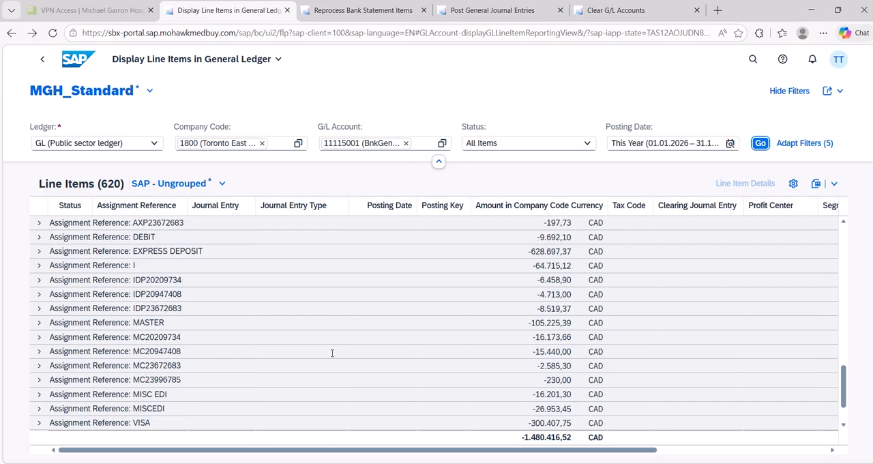
pyautogui.scroll(2, 332, 353)
pyautogui.click(39, 252)
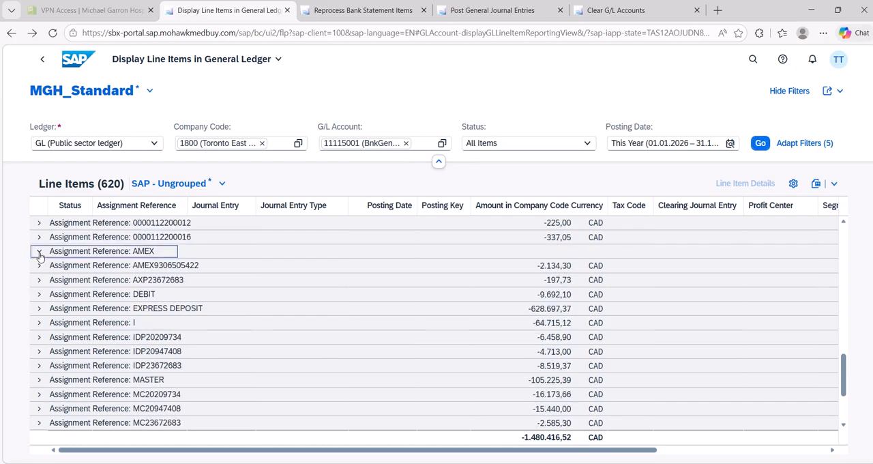
pyautogui.click(53, 266)
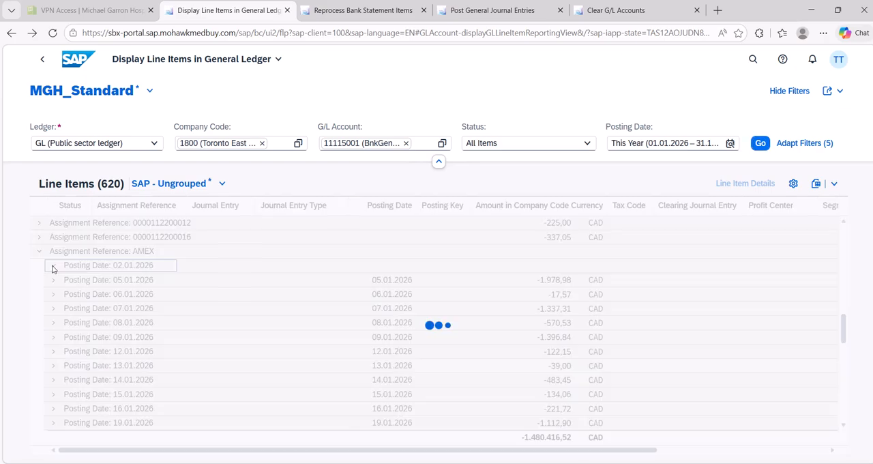